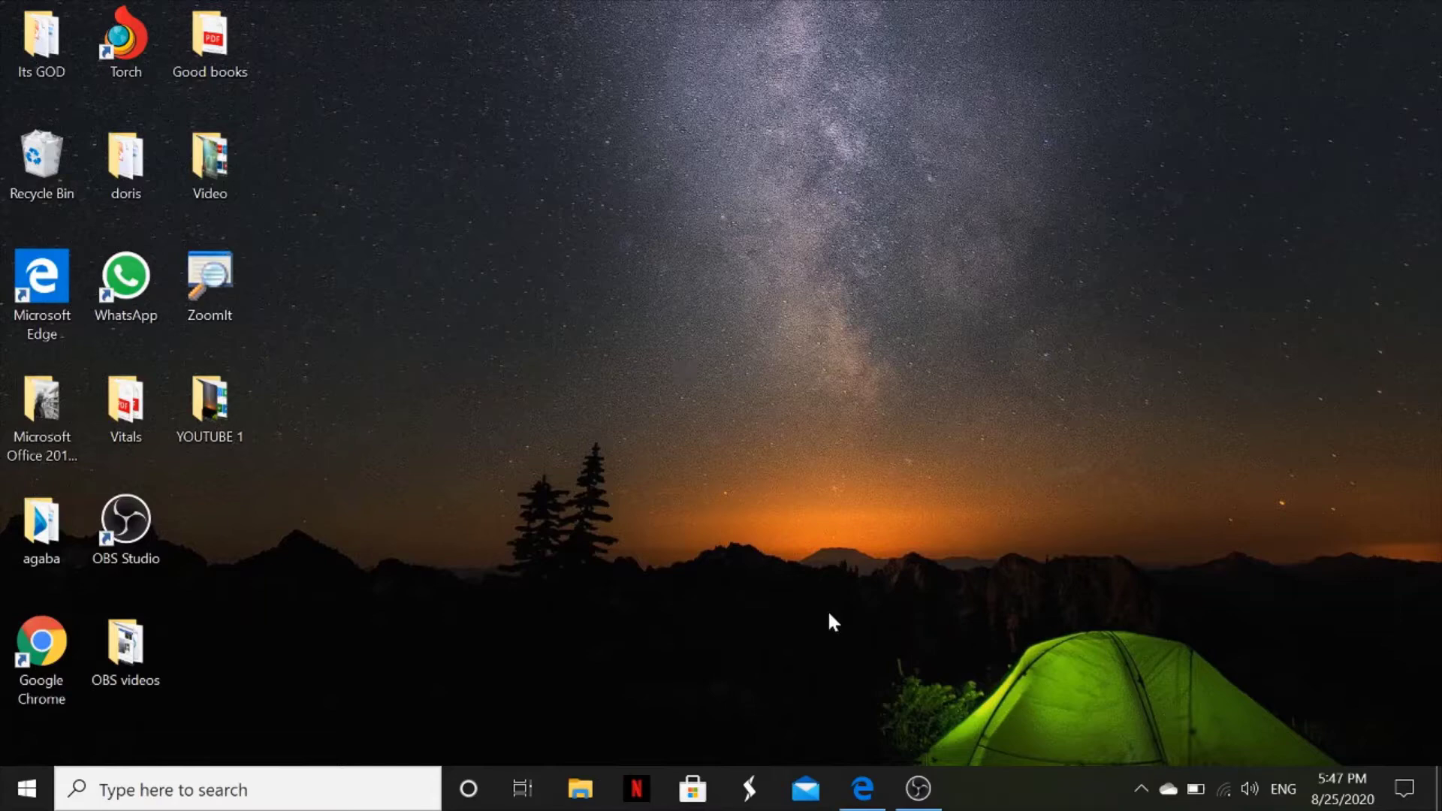
Step: Bring Edge forward and open the options menu on Bobi Wine's live video post
click(857, 777)
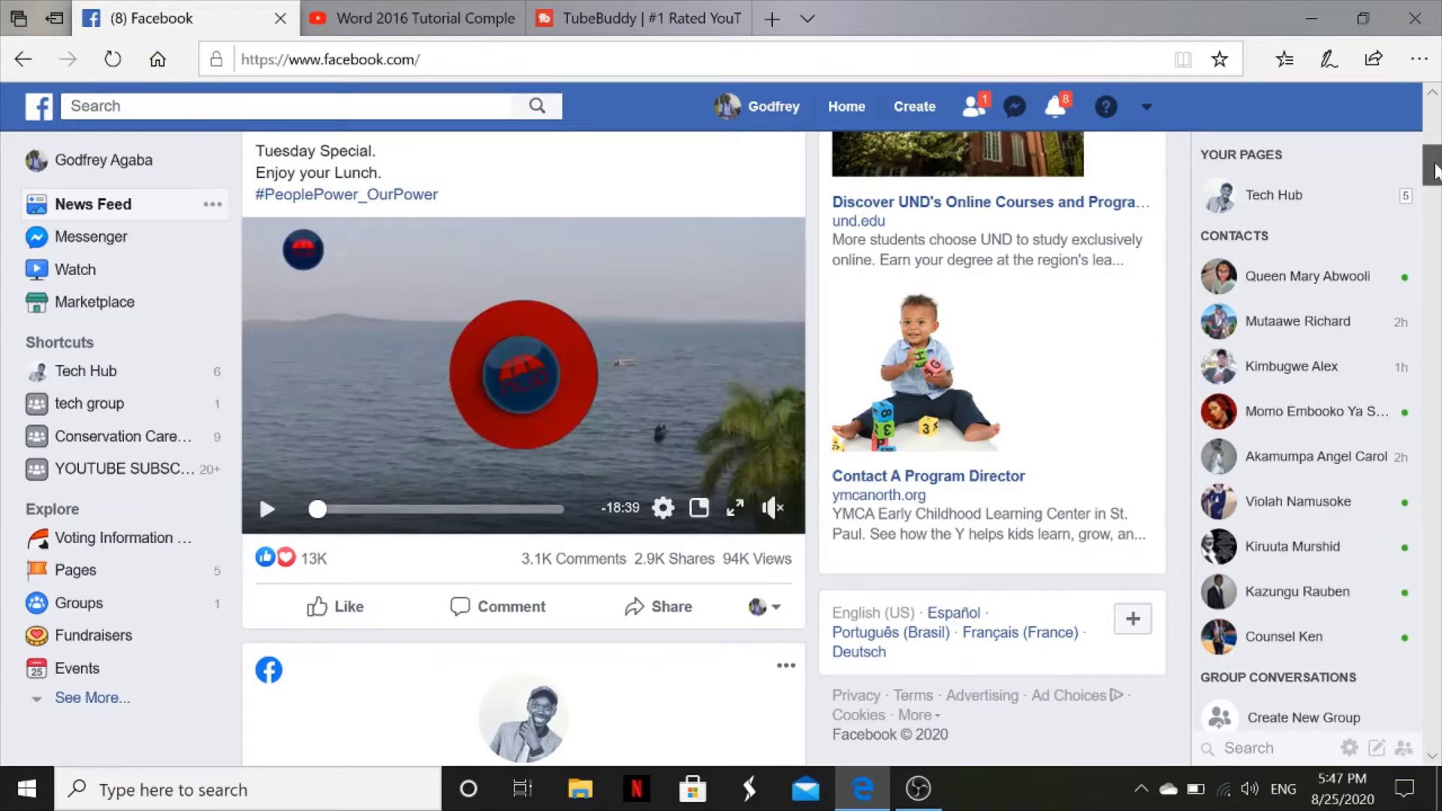
scroll(616, 373, up, 2)
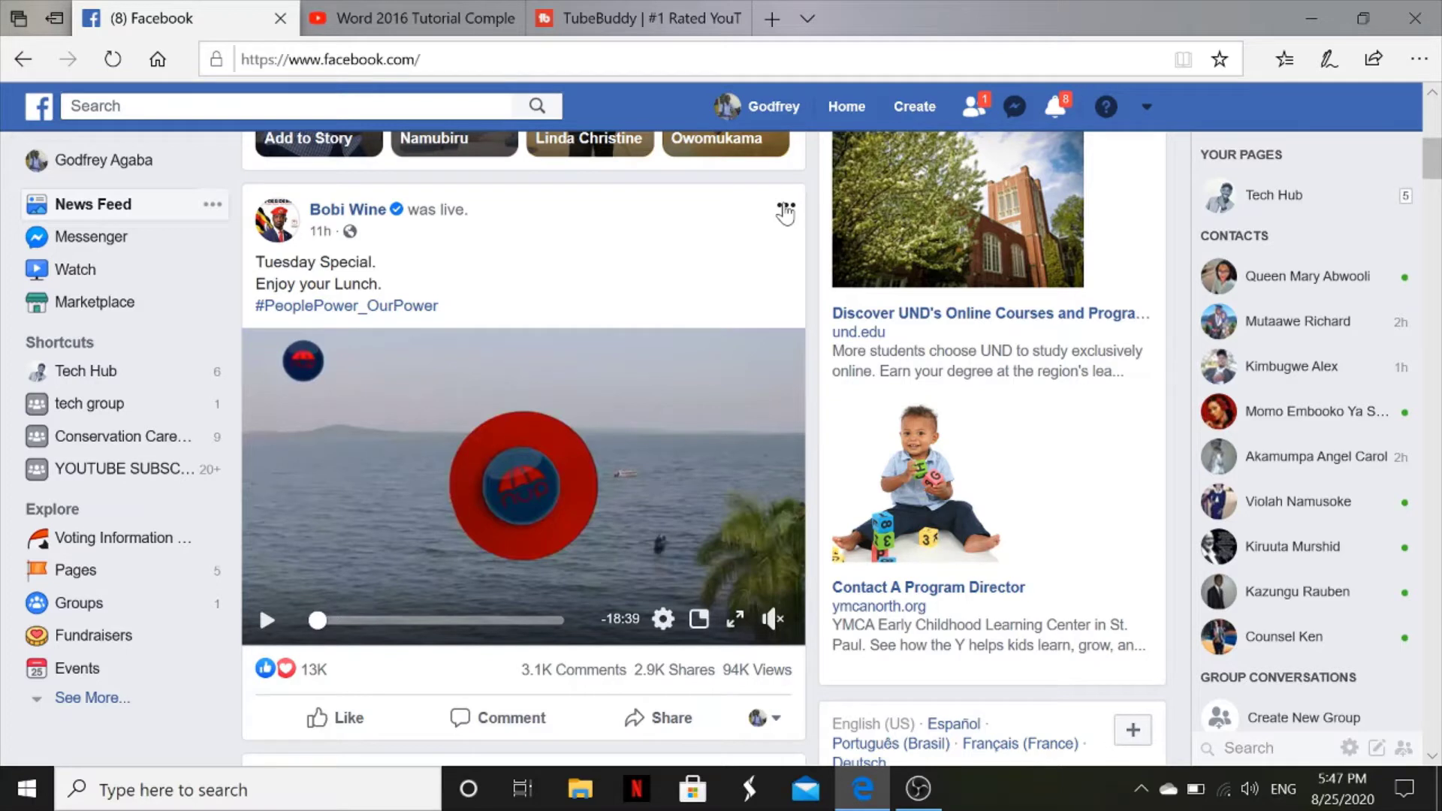
click(784, 211)
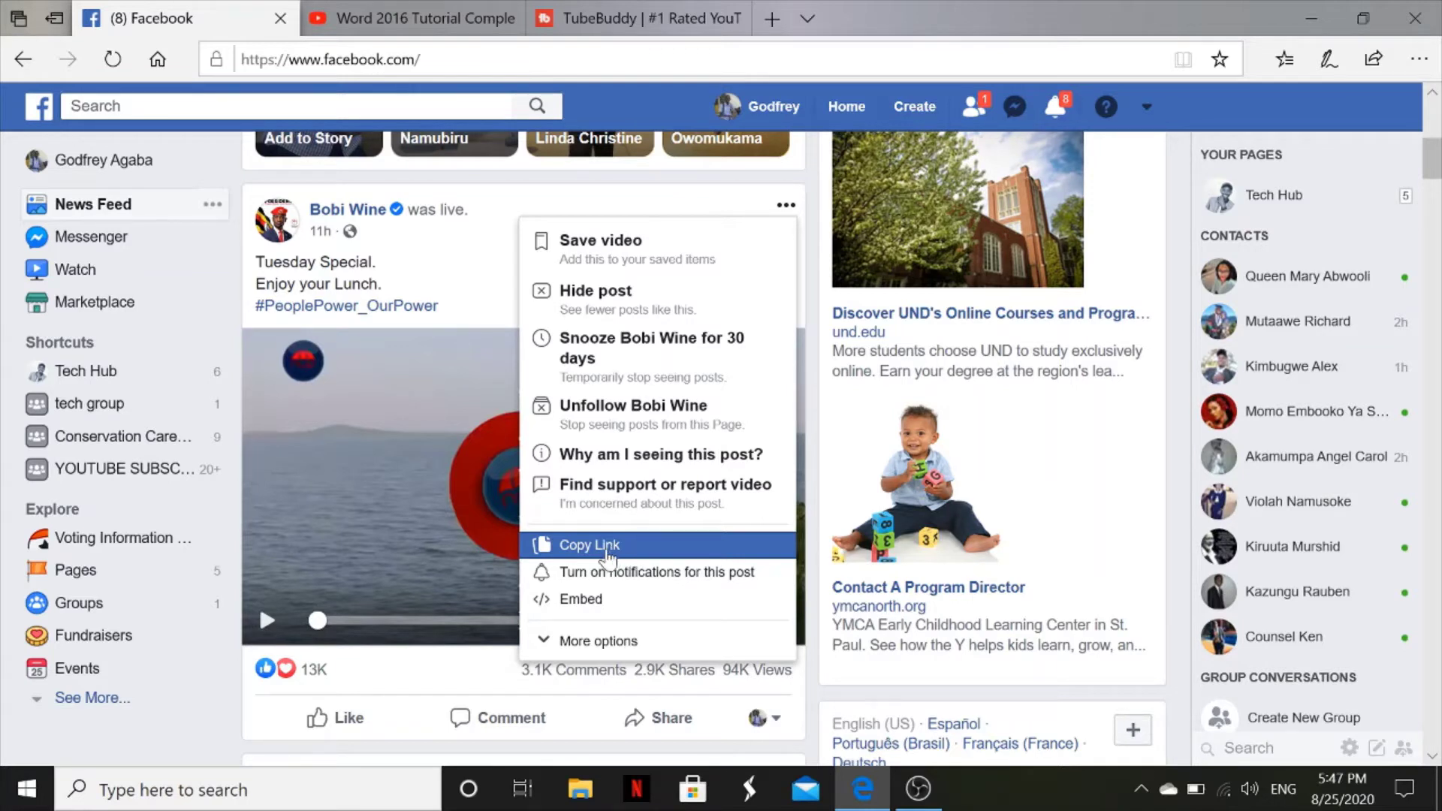
Step: Copy the link to Bobi Wine's live video post
click(608, 555)
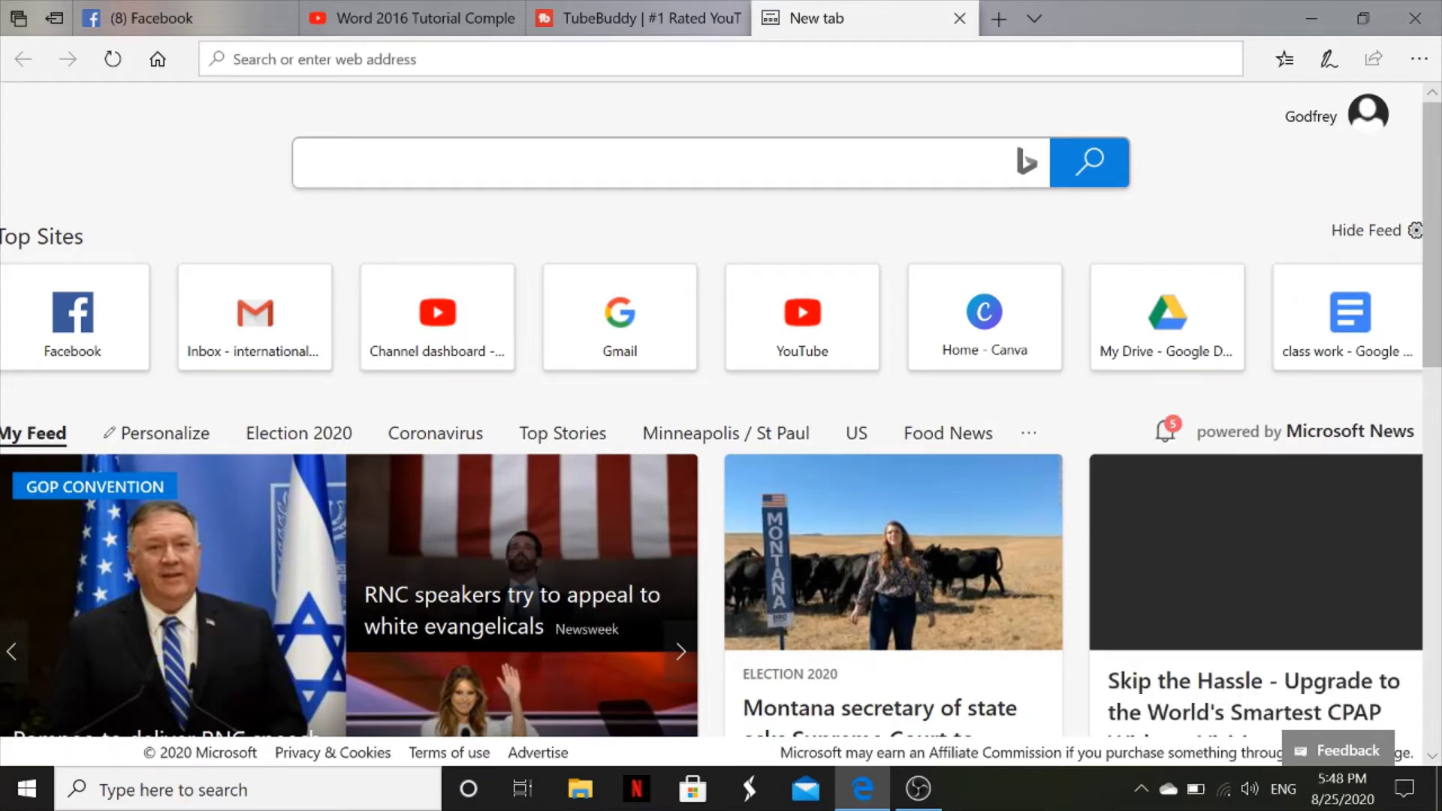
Step: Paste the video link and change its 'www' to 'mbasic', dismissing the startup notification
key(ctrl+v)
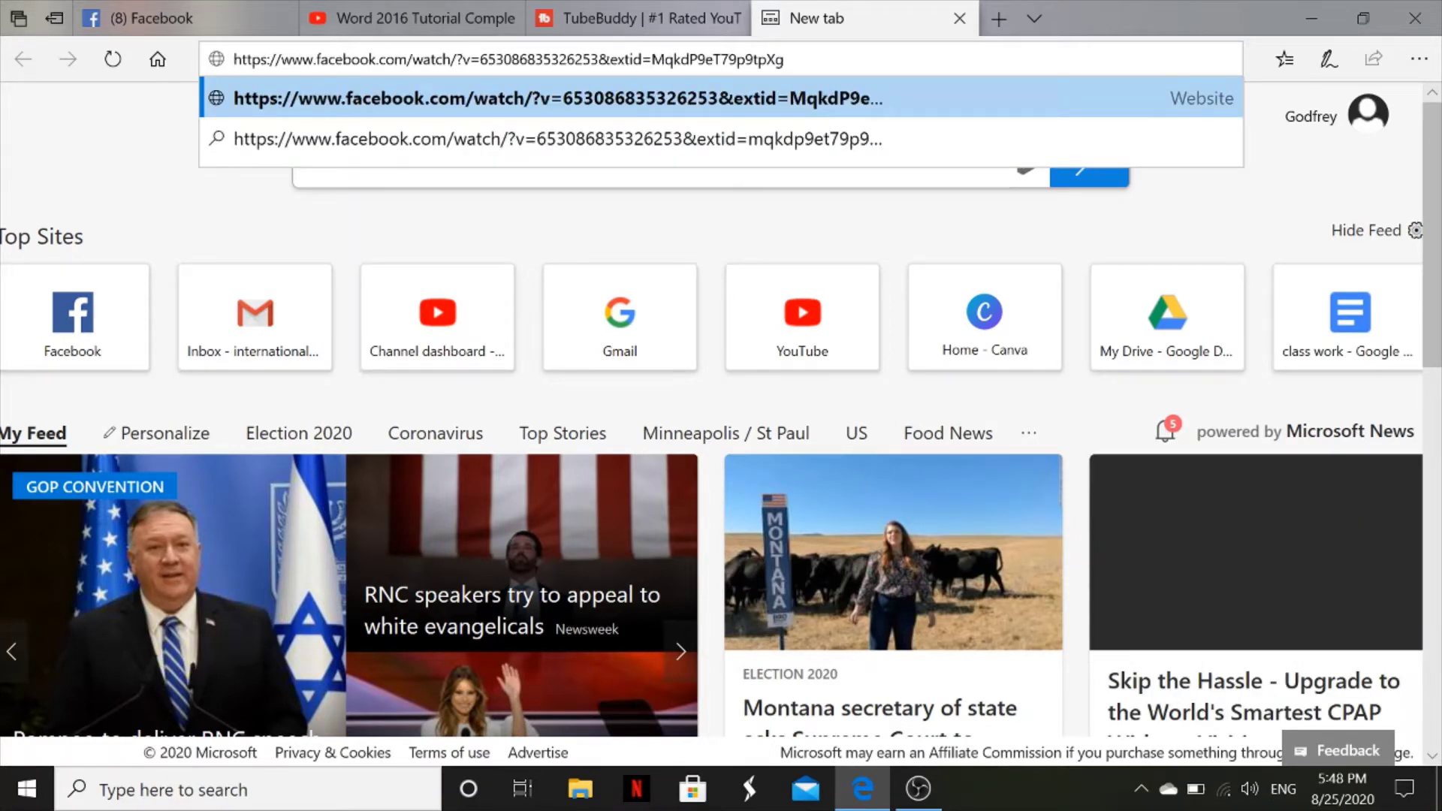
key(Home)
key(ctrl+Right)
key(ctrl+Right)
key(ctrl+Right)
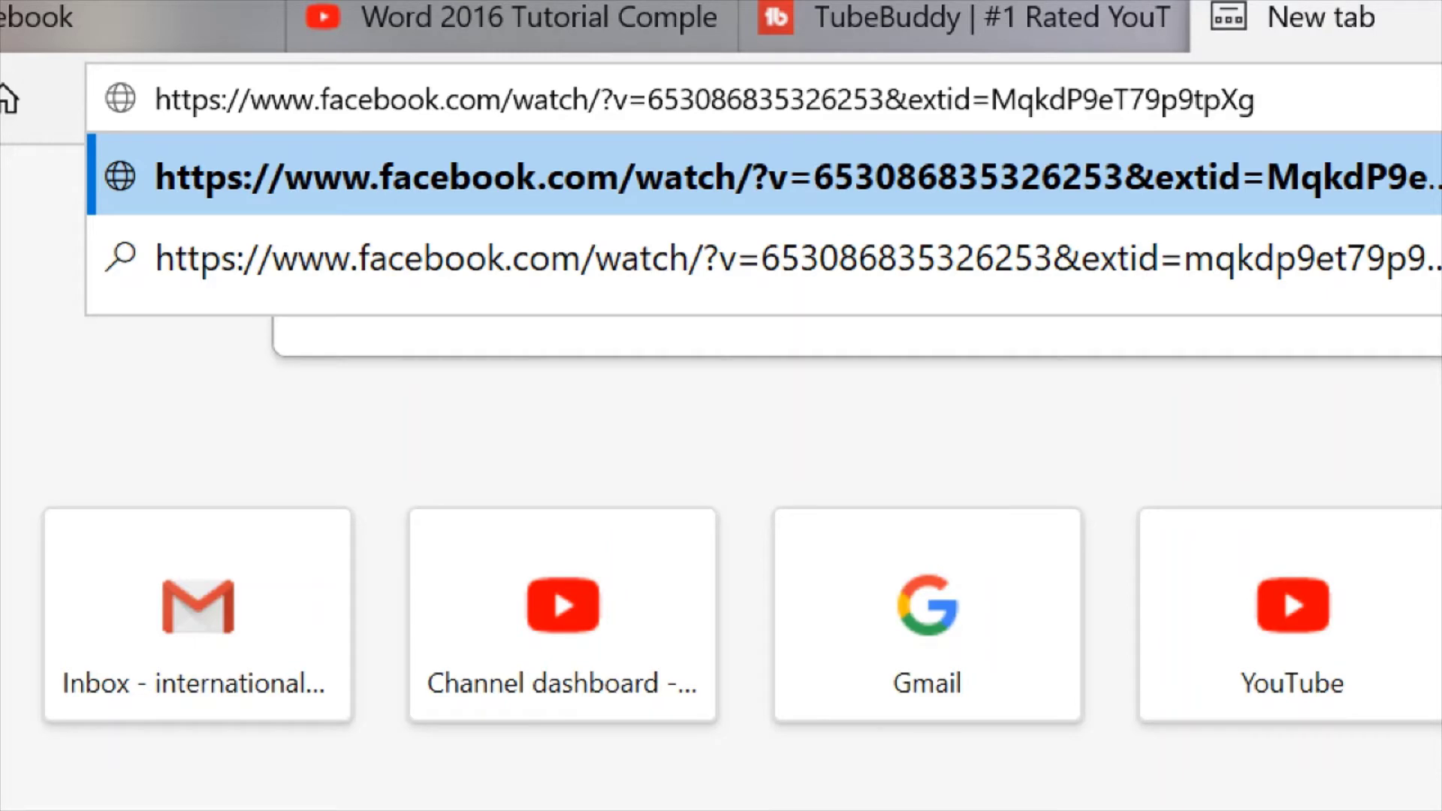
text(mbas)
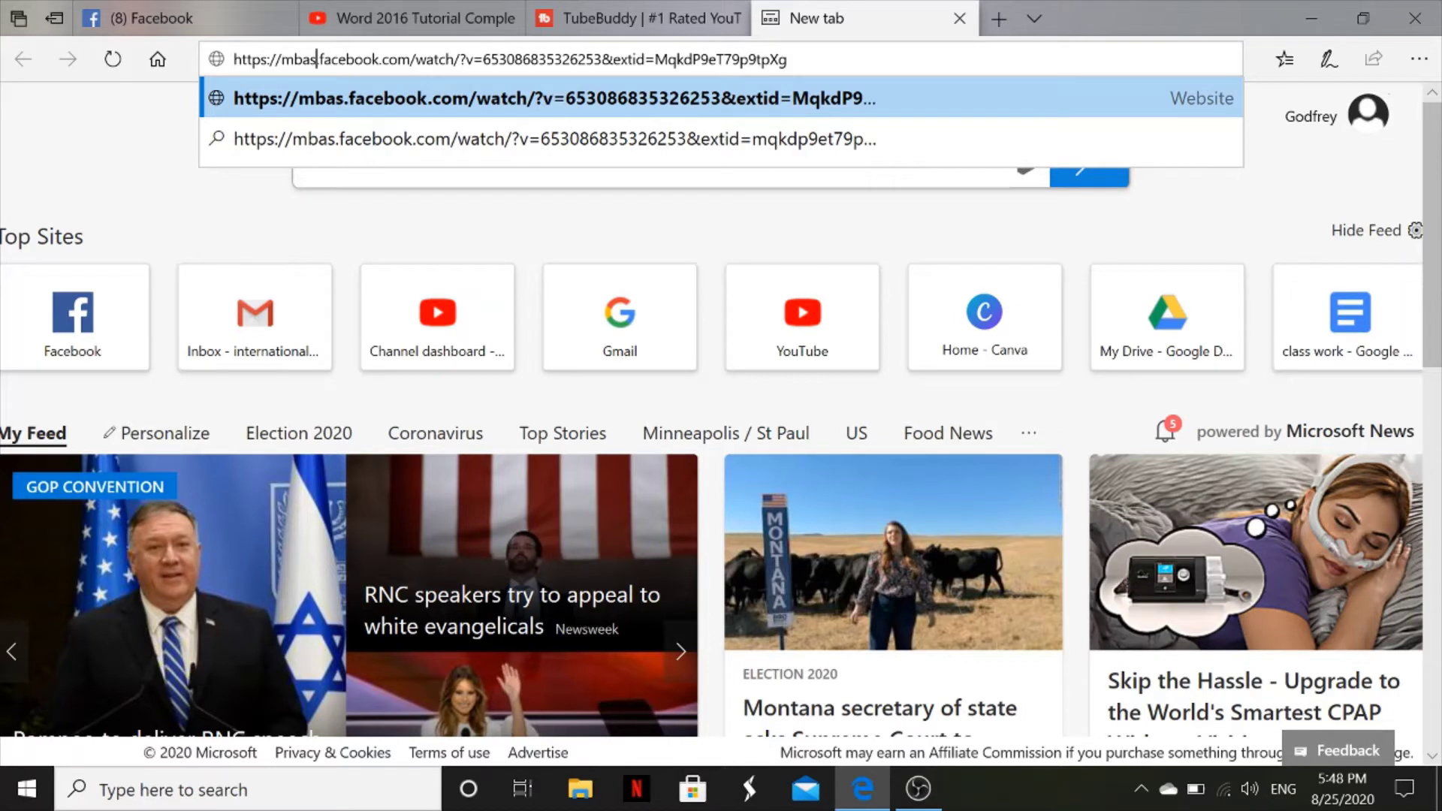
text(ic)
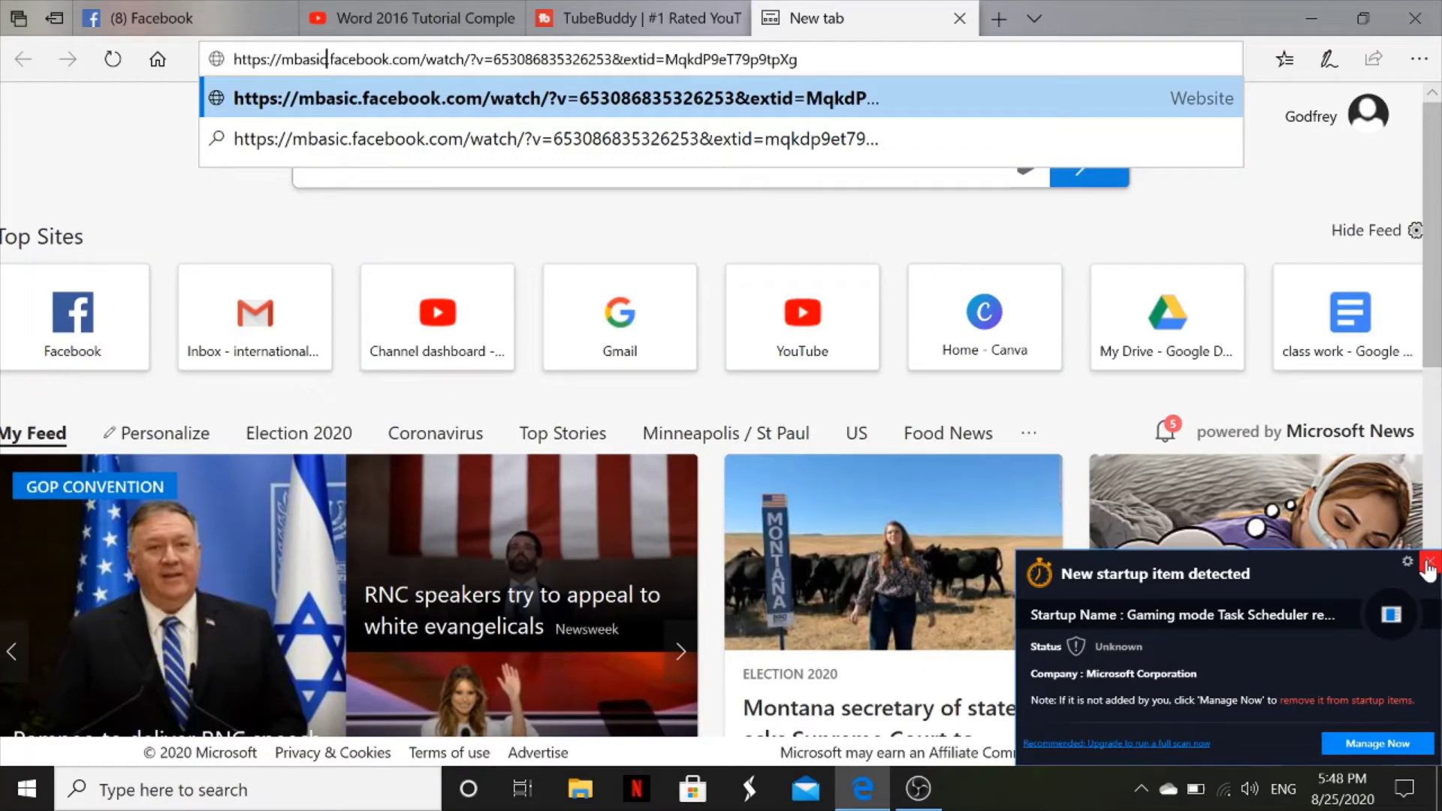
click(1427, 565)
Step: Load the mbasic post and open its raw fbcdn MP4 video in a new tab
key(Return)
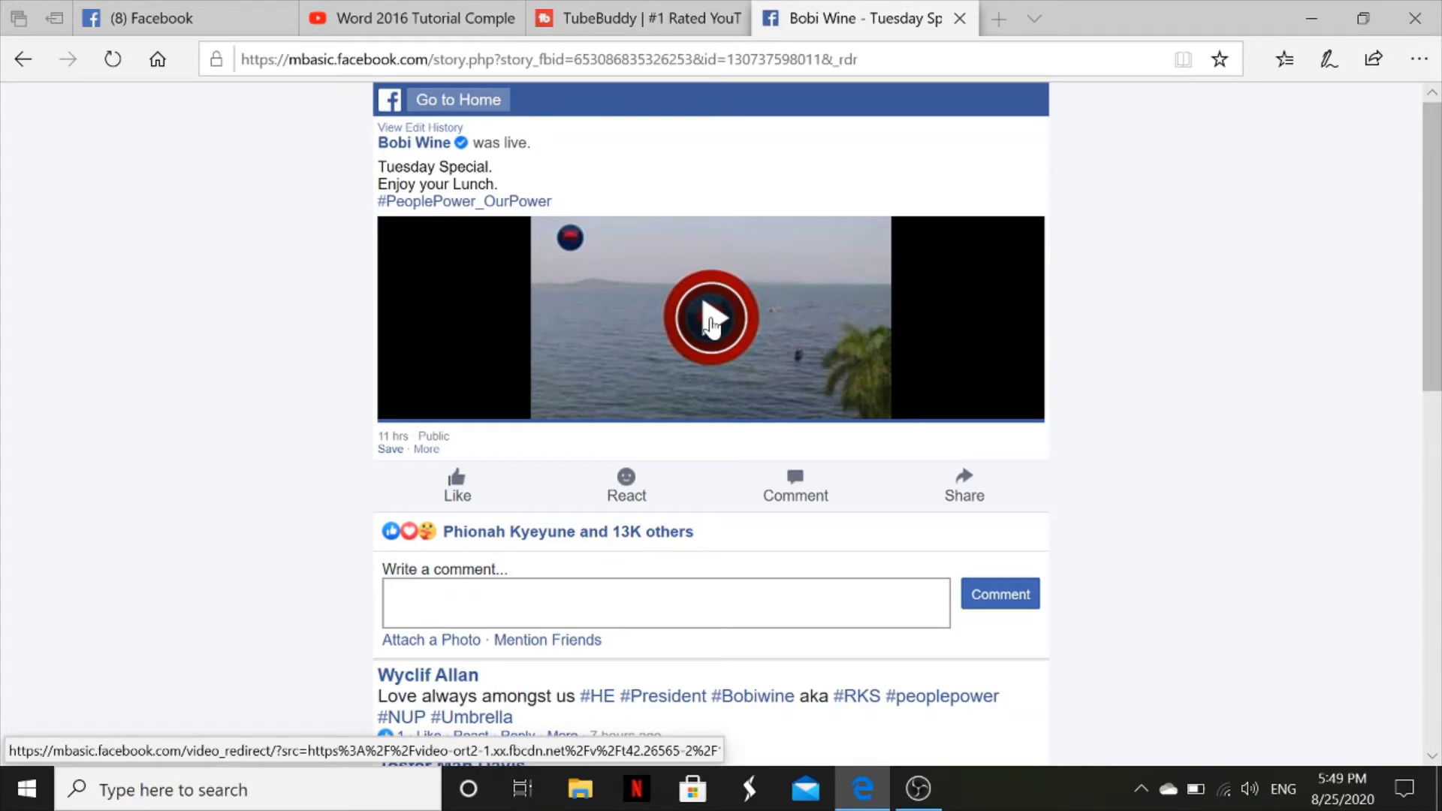
click(711, 324)
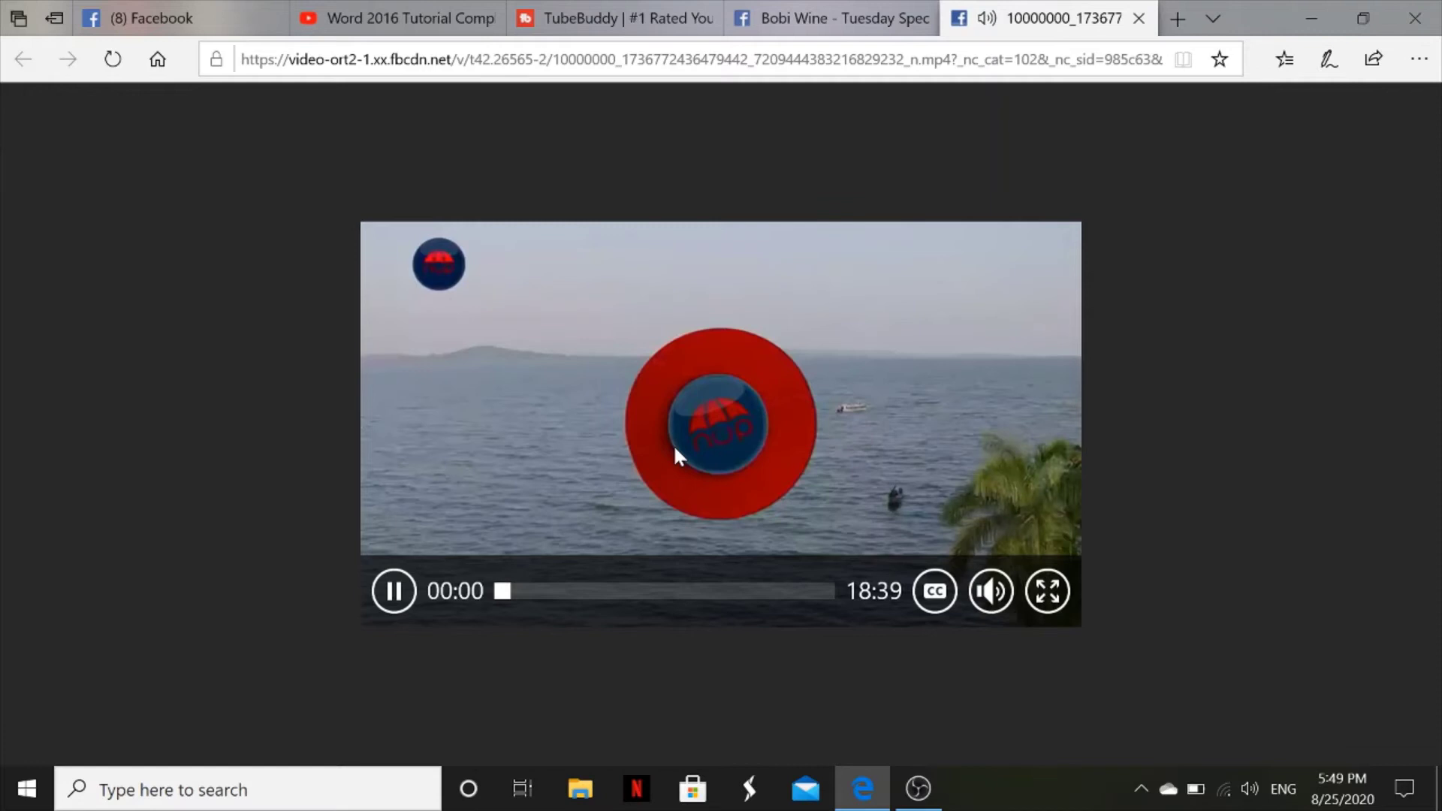
Step: Pause the raw MP4 and choose Save video as from its context menu
click(393, 591)
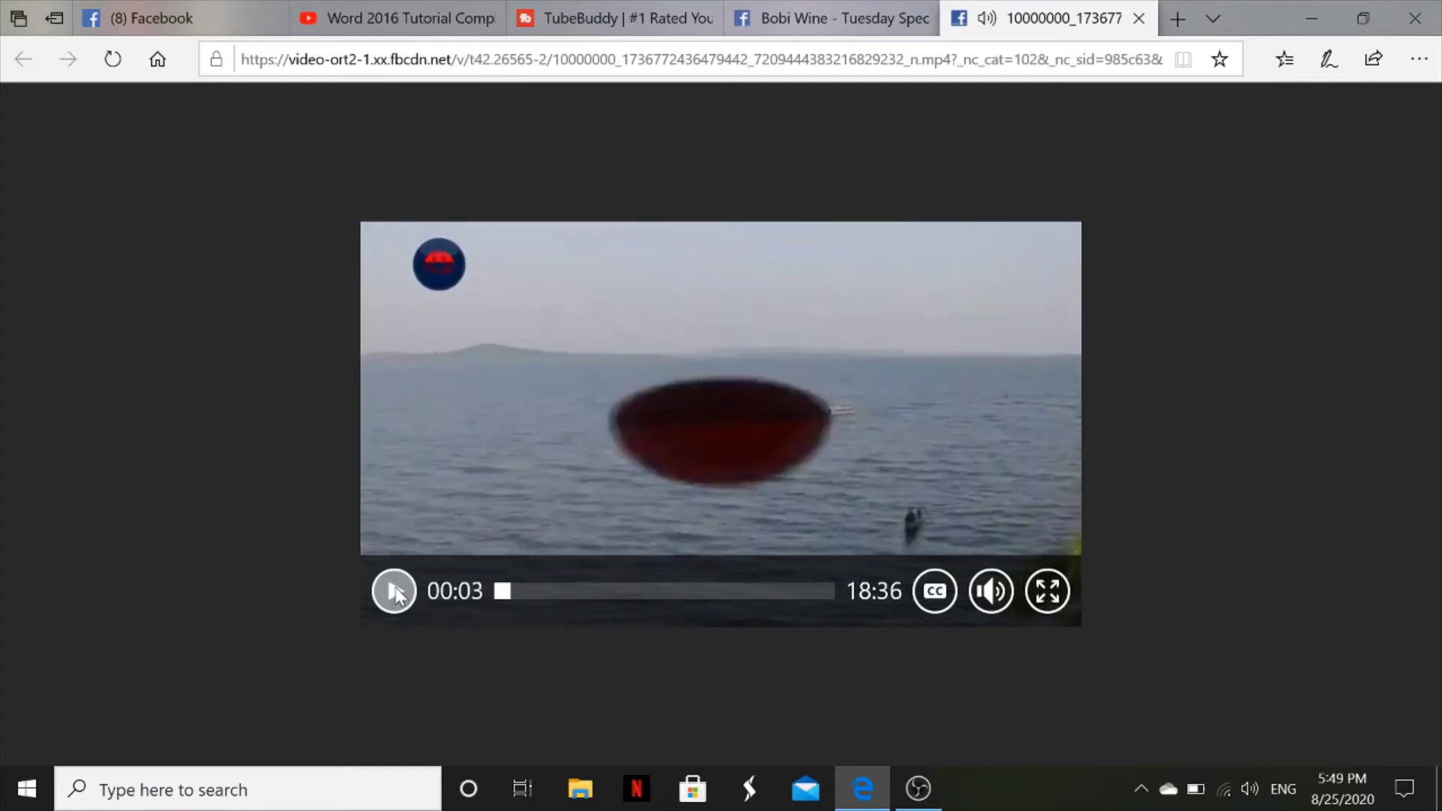
right_click(897, 388)
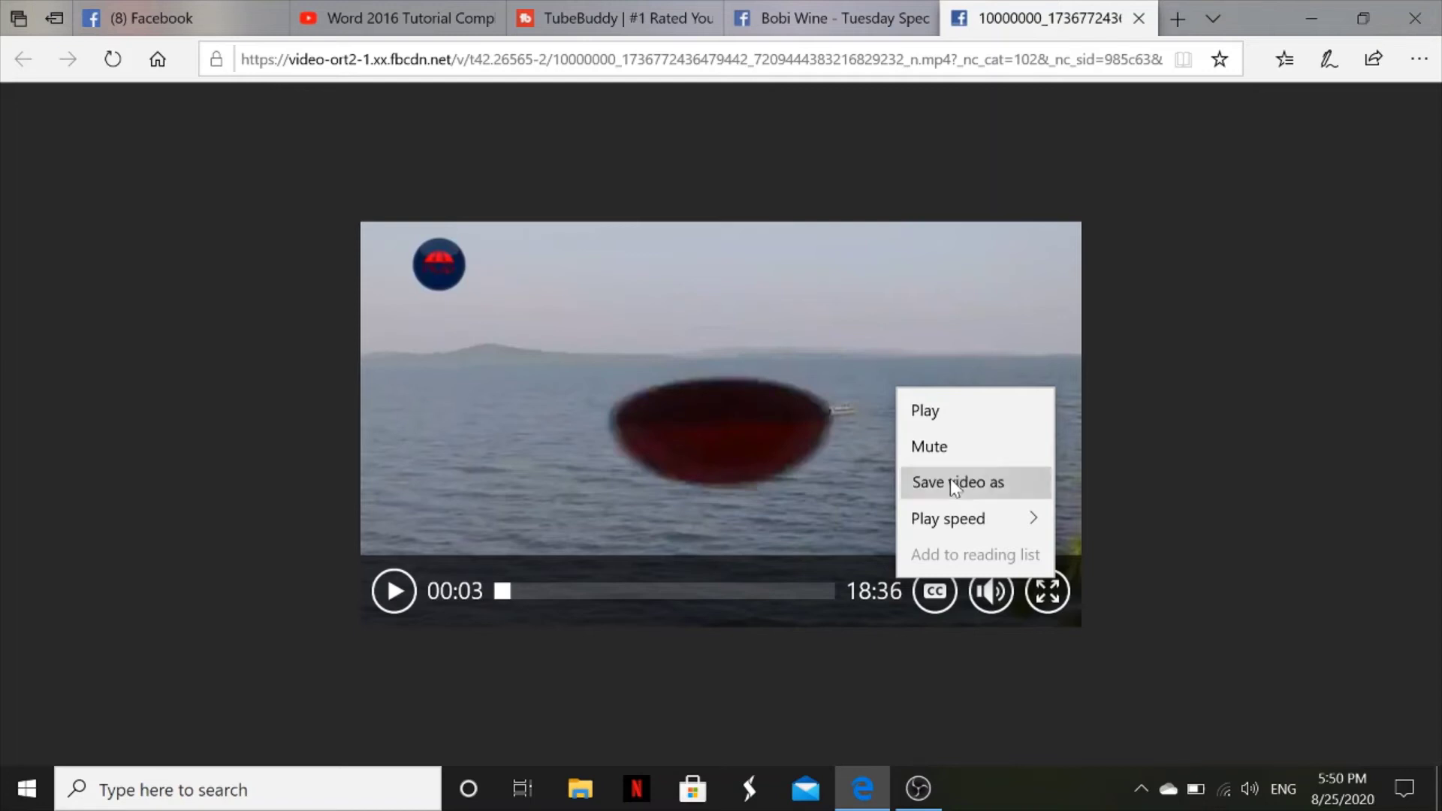
click(949, 482)
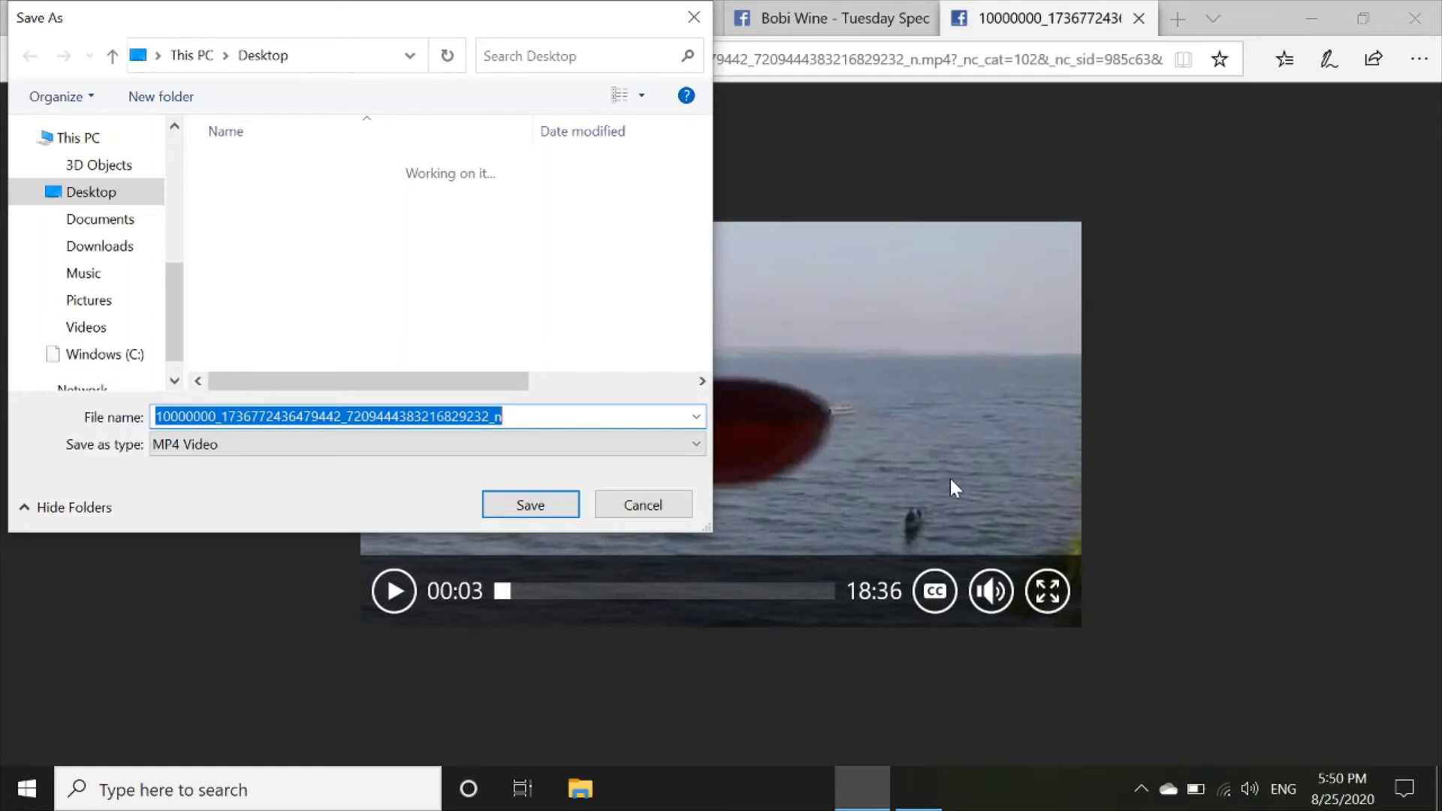
Step: Save the video to the Desktop as 'Live video'
click(112, 193)
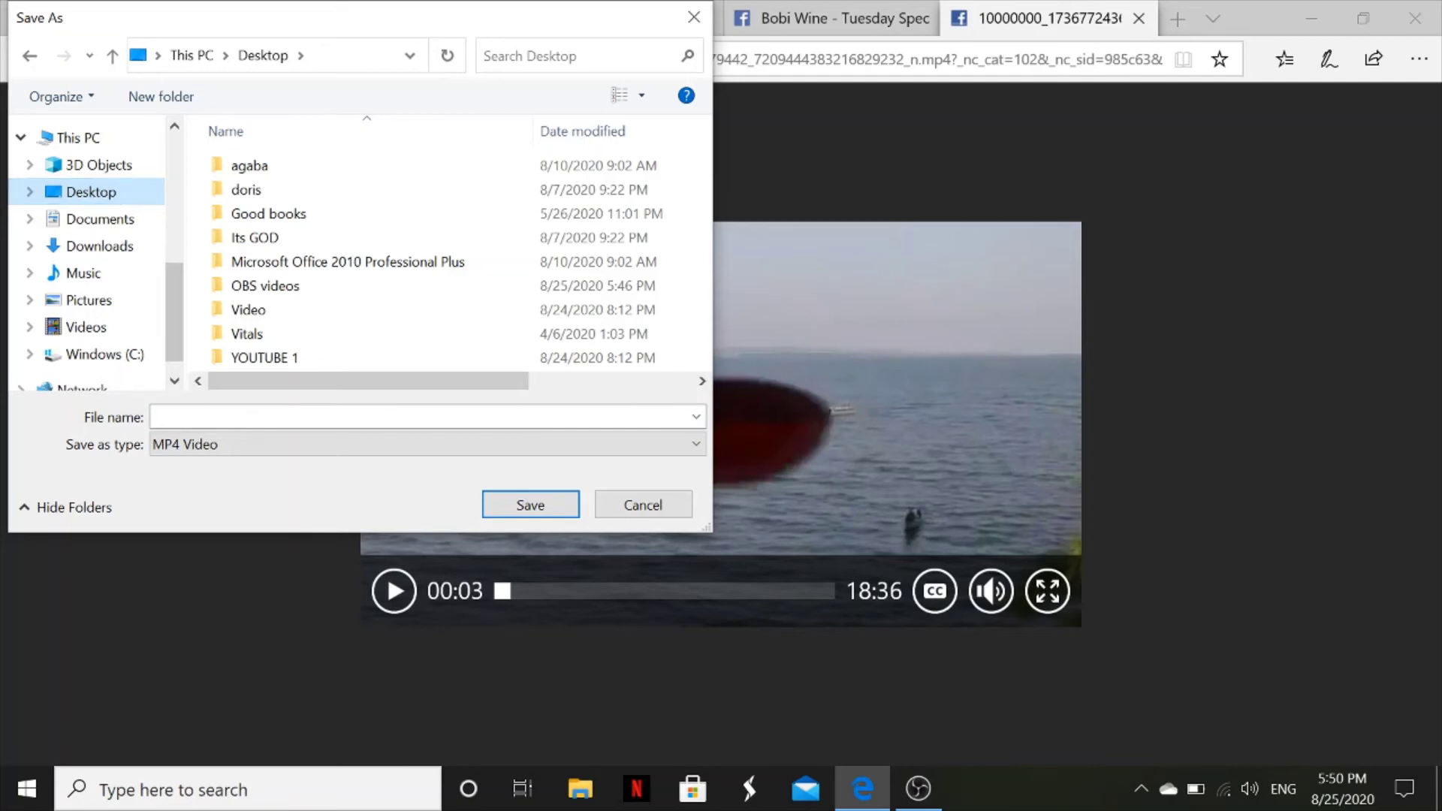
text(LI)
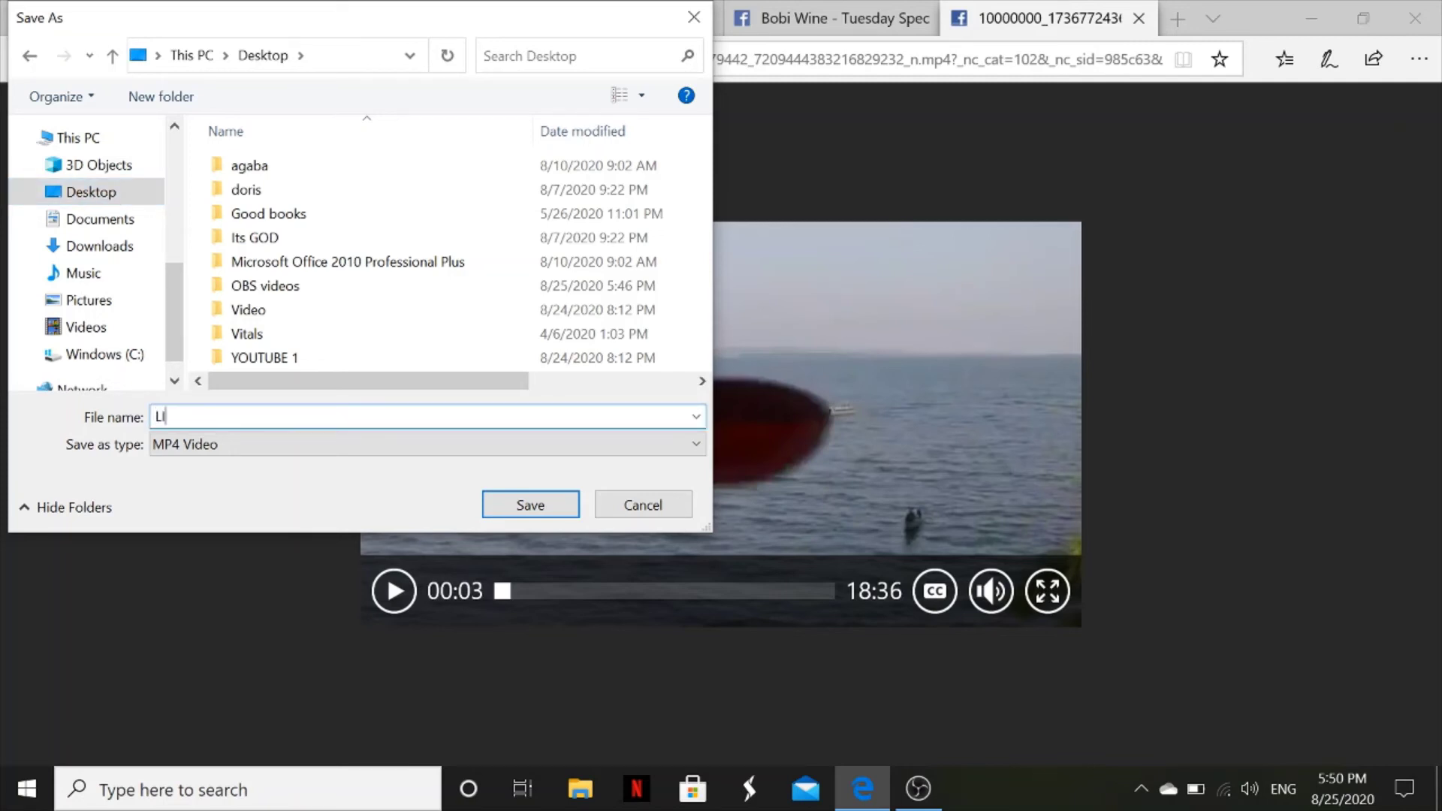
text(v)
key(BackSpace)
key(BackSpace)
text(ive)
text( video)
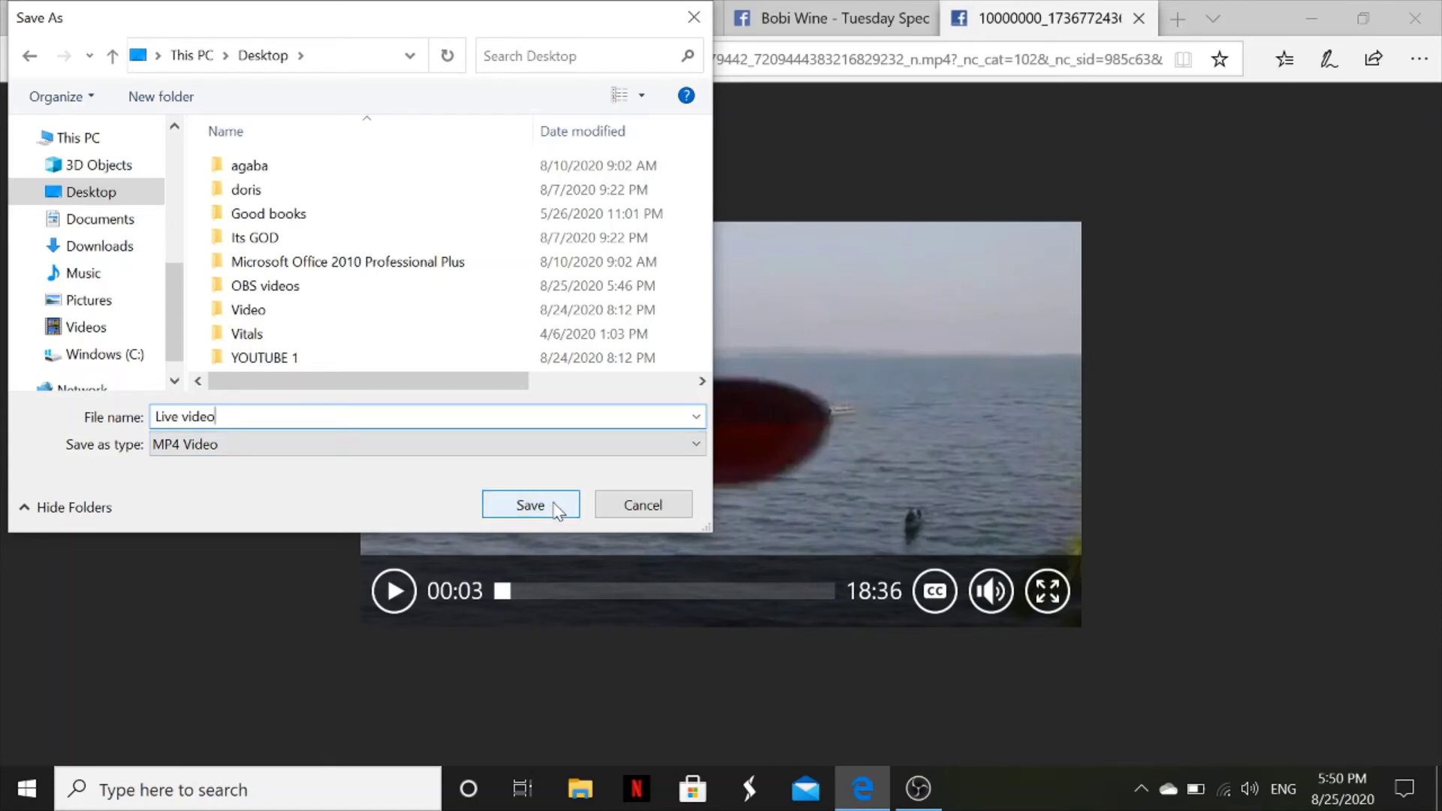
click(556, 508)
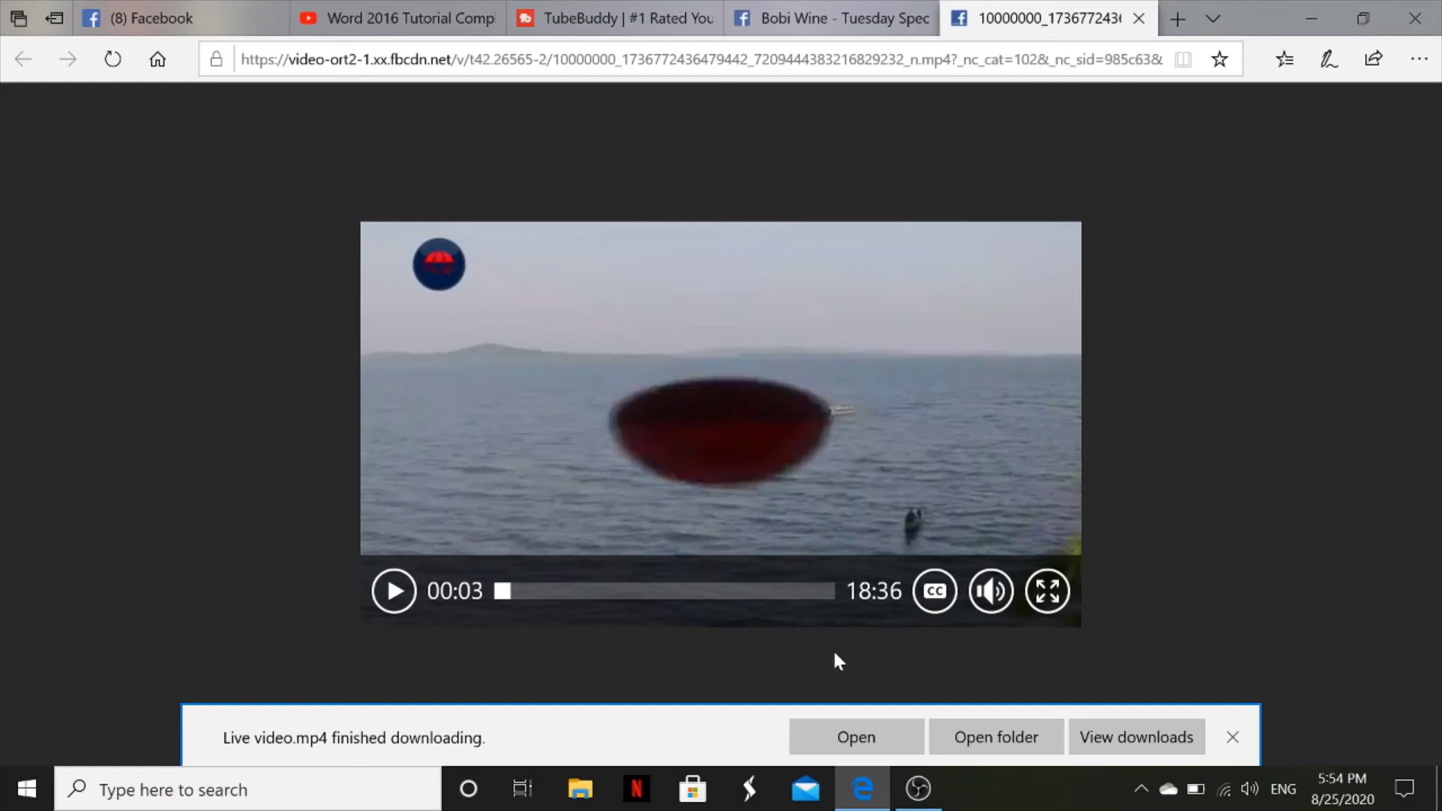
Step: Open the finished Live video.mp4 download from the download bar
click(861, 741)
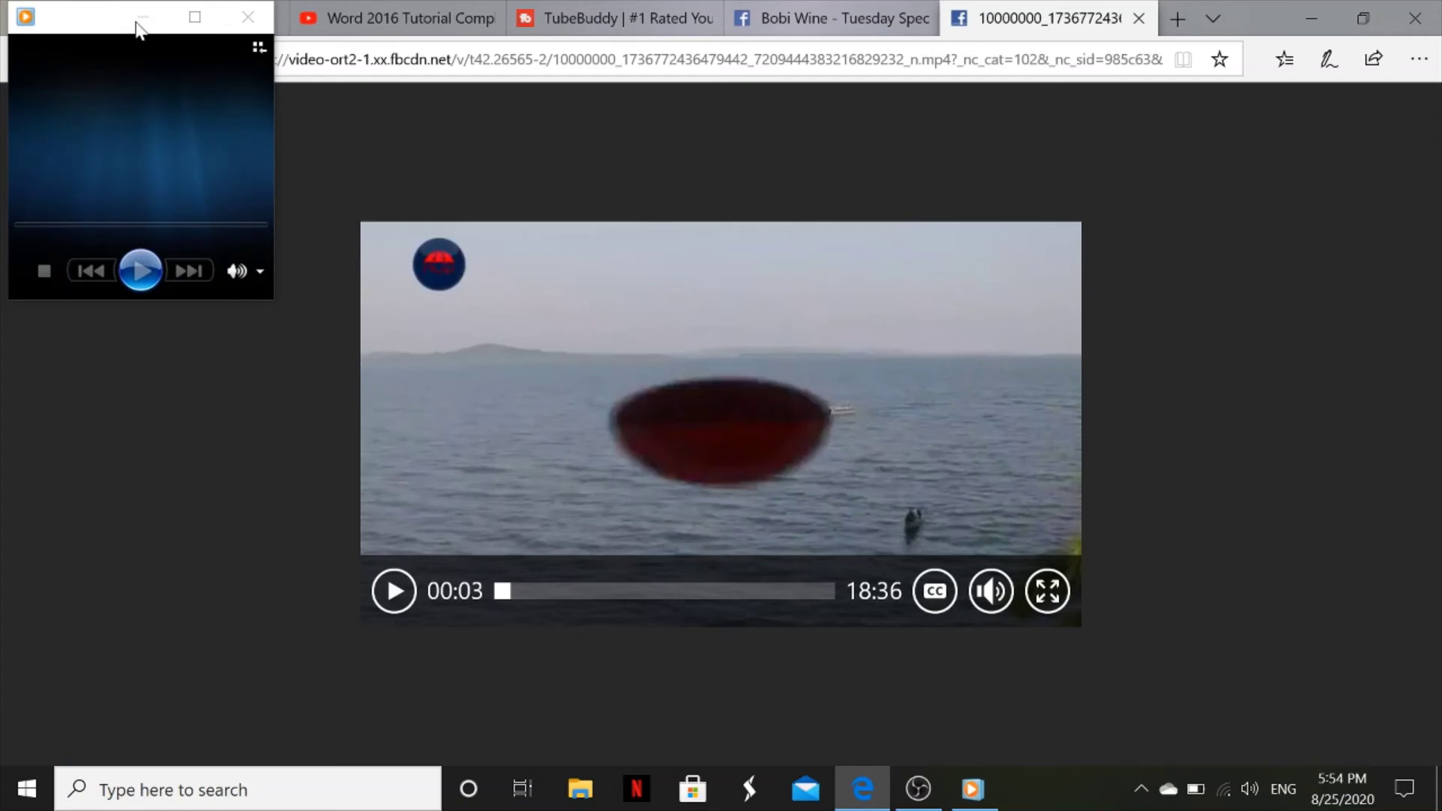
Step: Maximize Media Player, pause Live video.mp4, then minimize the player
double_click(138, 29)
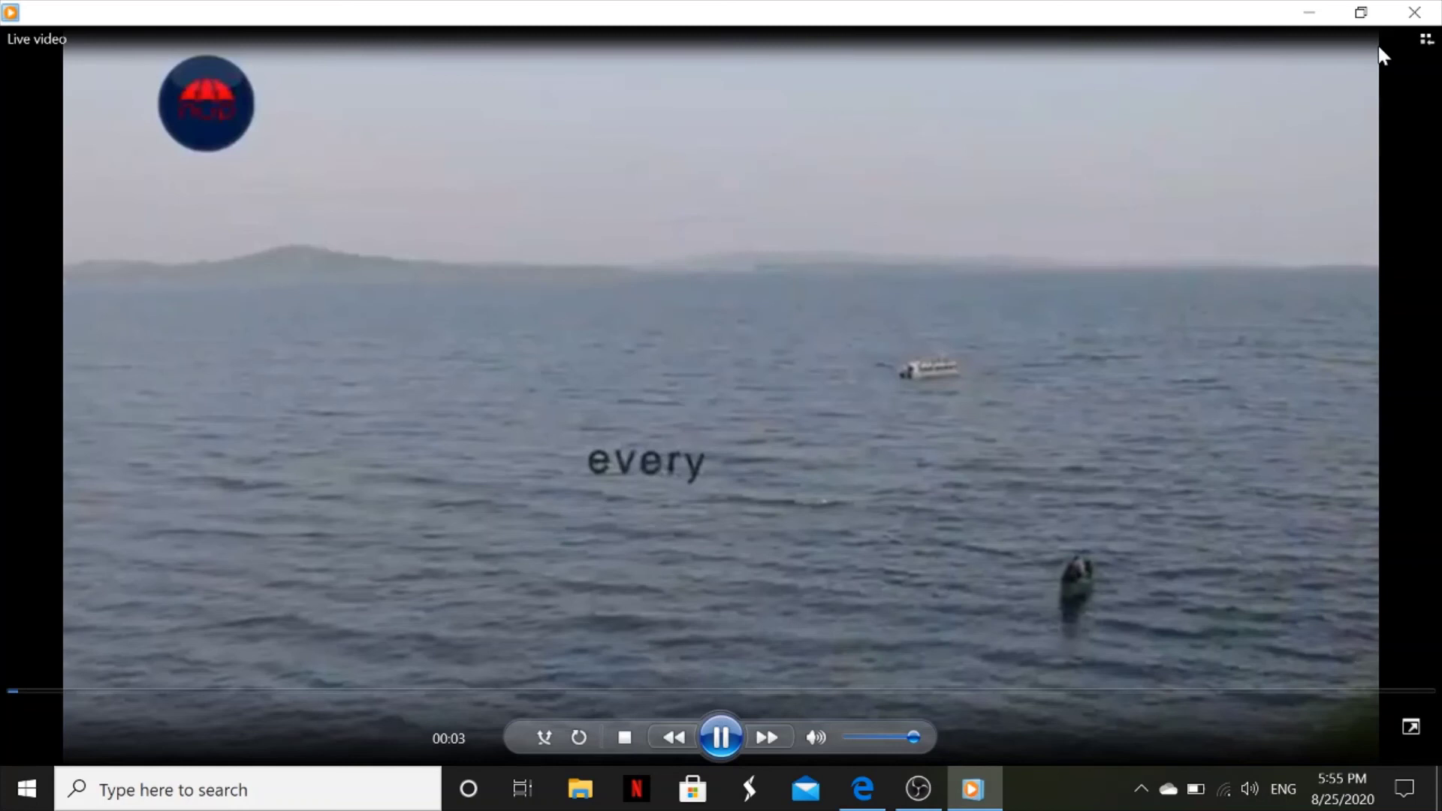
click(1057, 268)
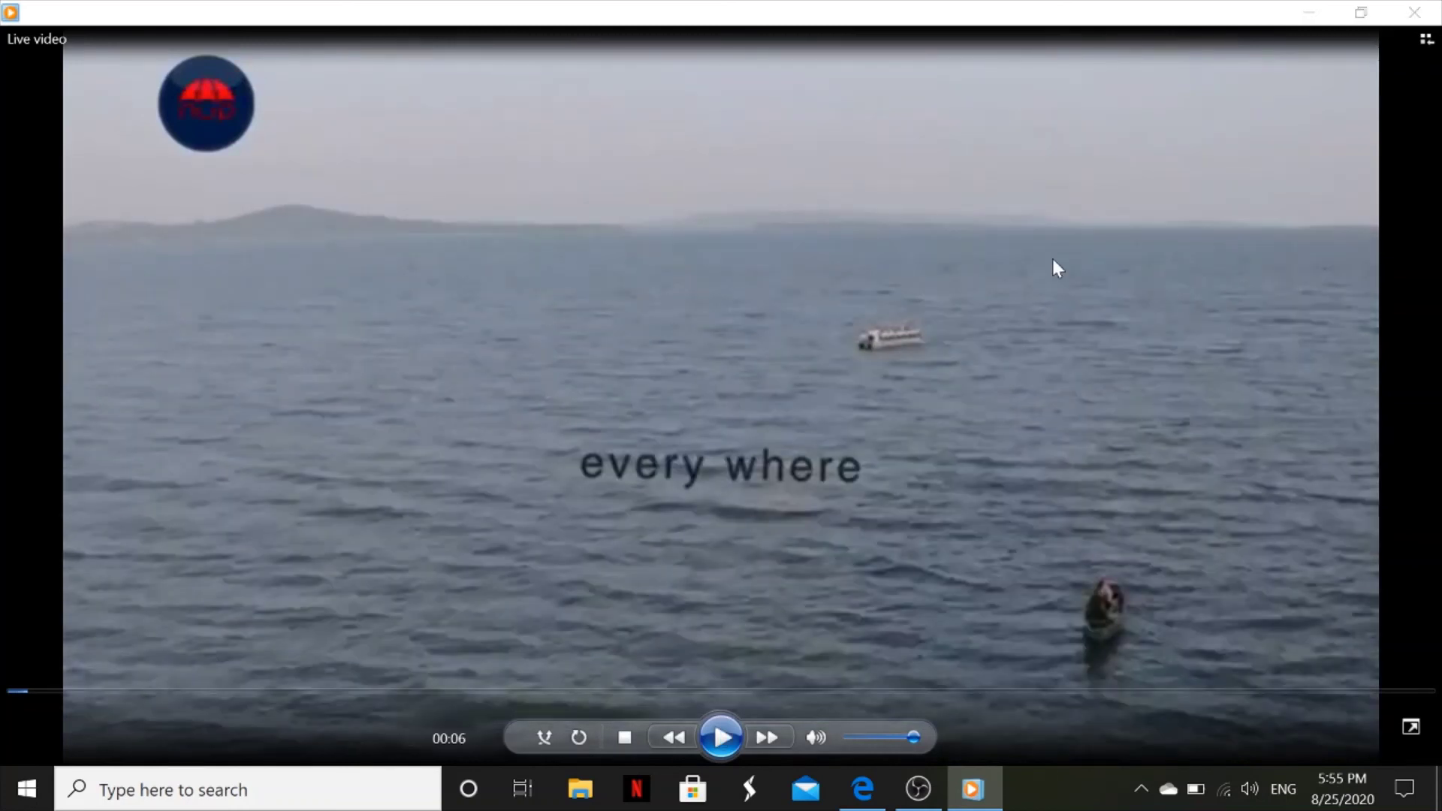
click(1308, 17)
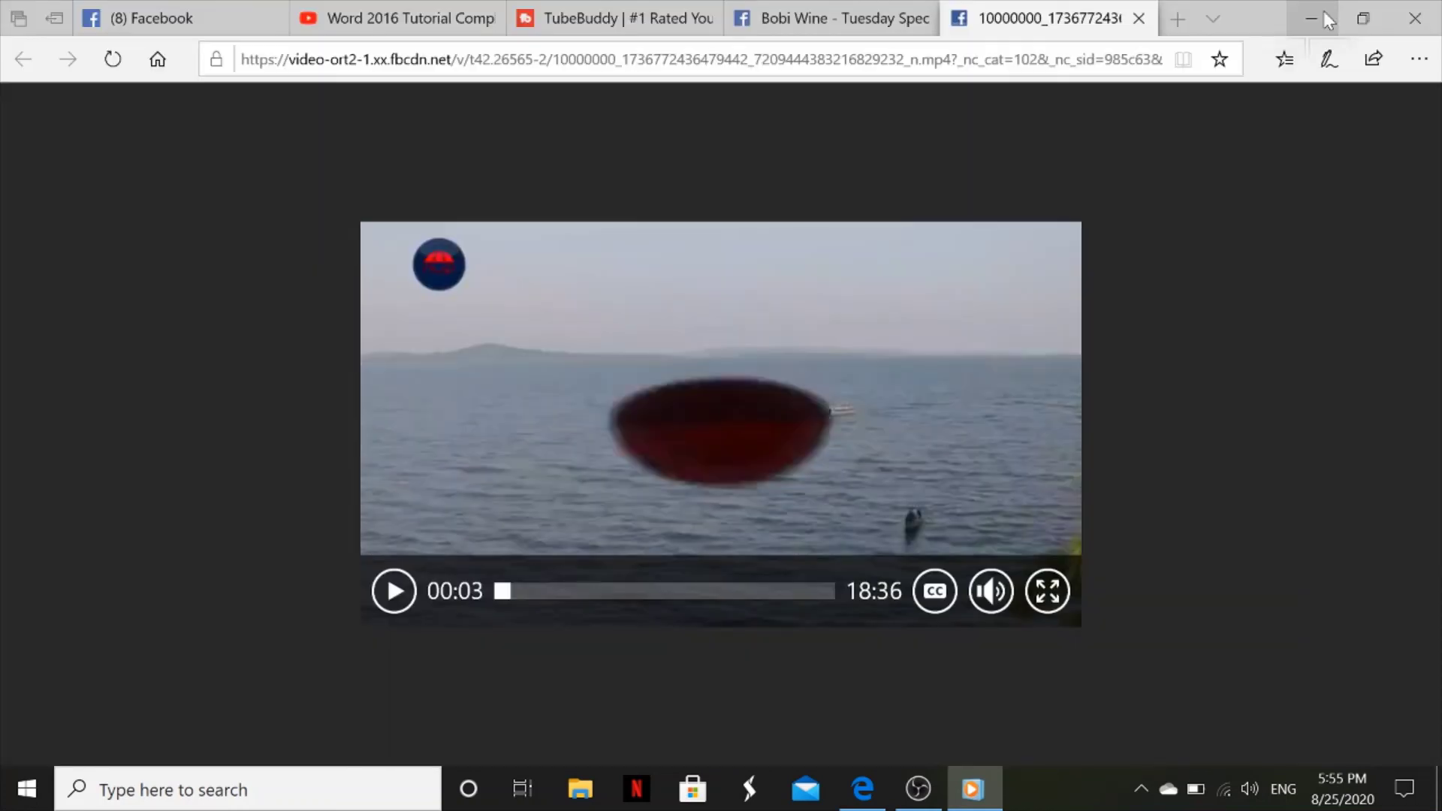
click(1324, 15)
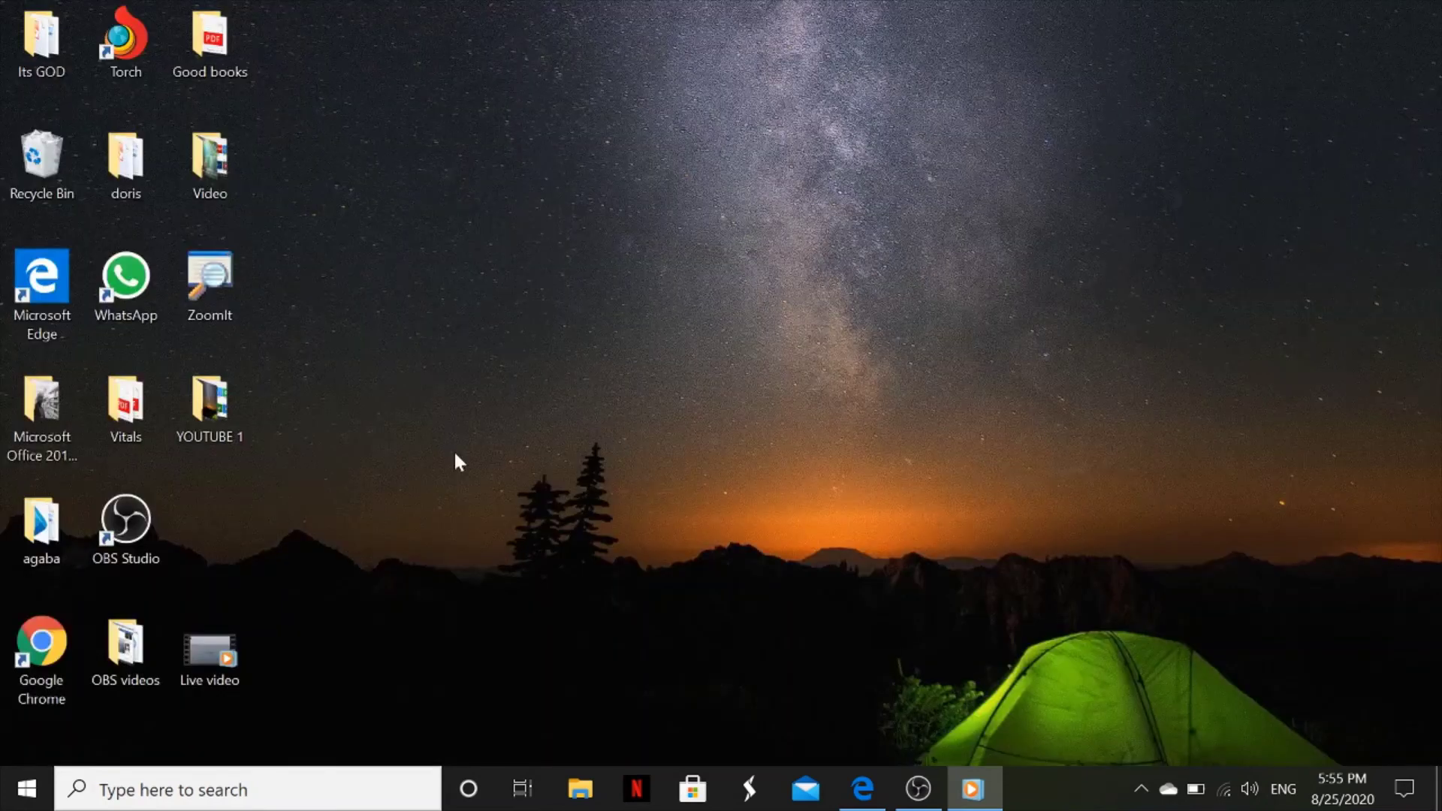
double_click(220, 663)
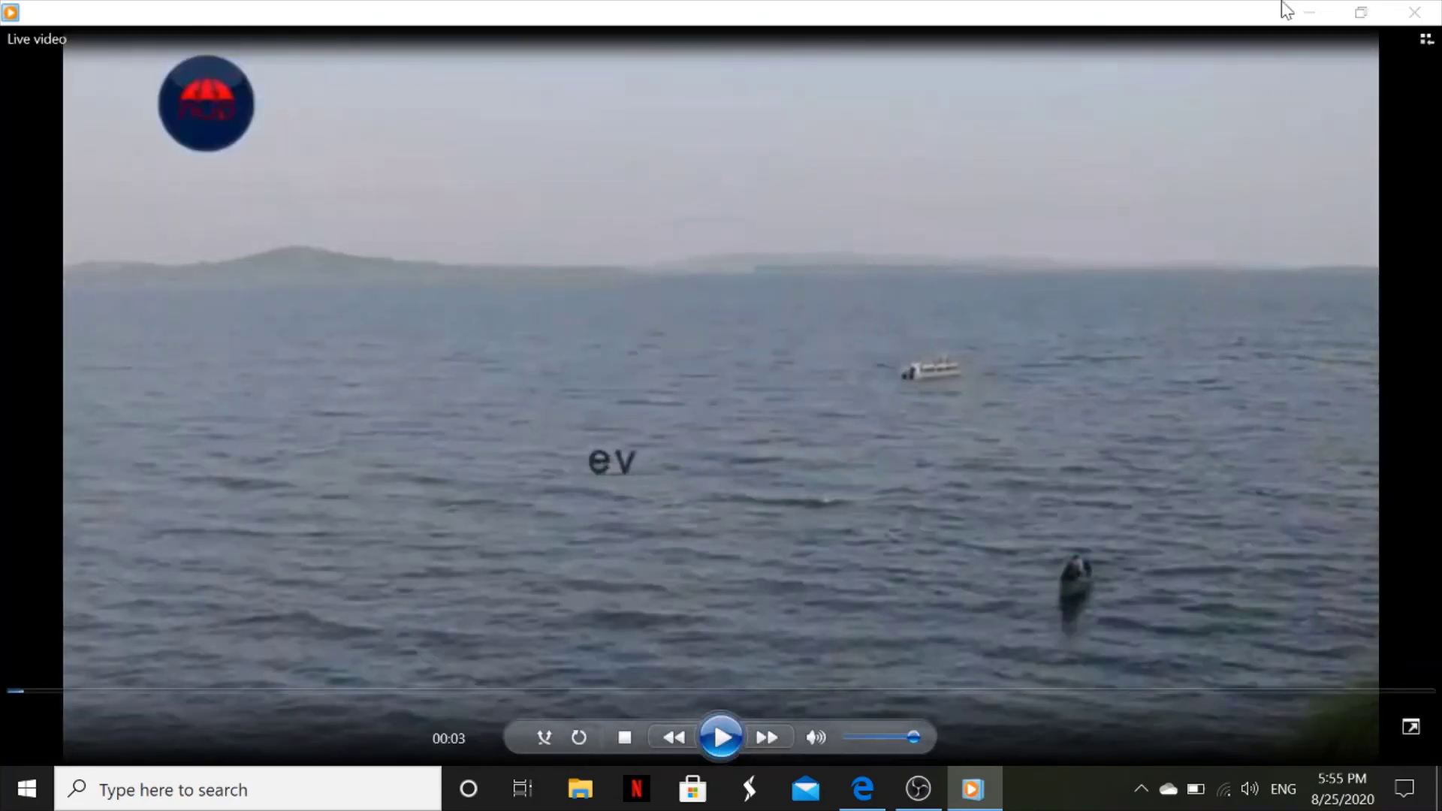
click(1311, 11)
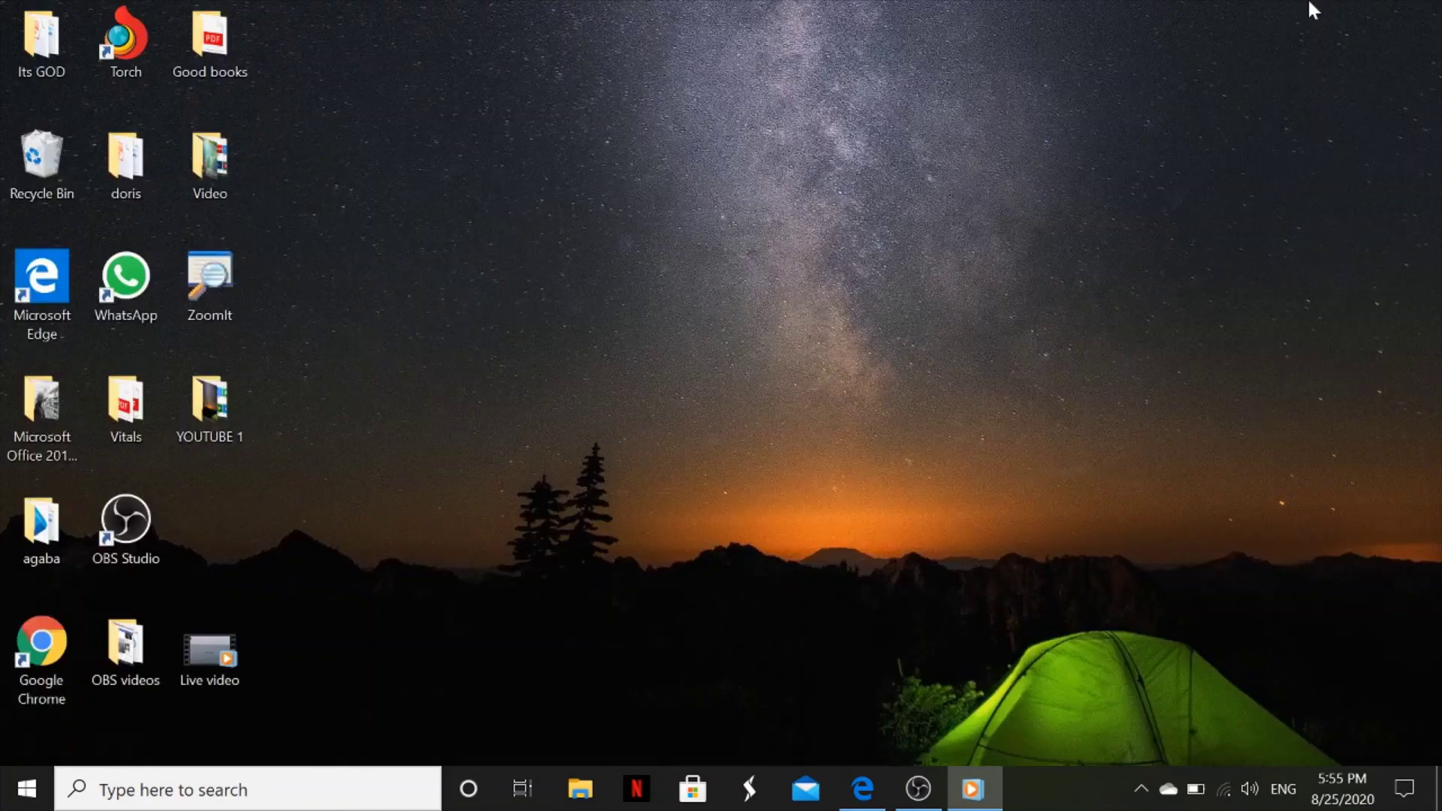